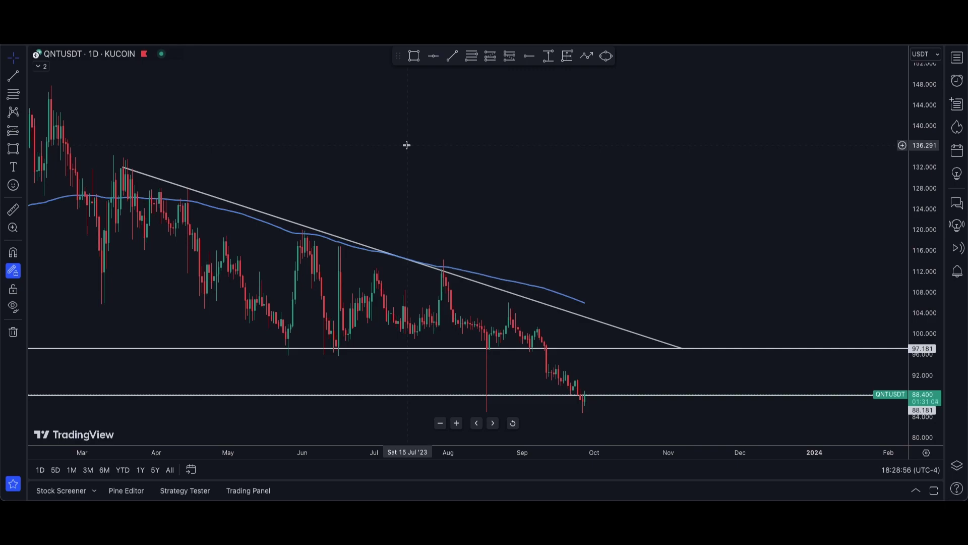
Circle the trendline's touch points with ellipses, then delete the small early June ellipse
scroll(622, 273, right, 3)
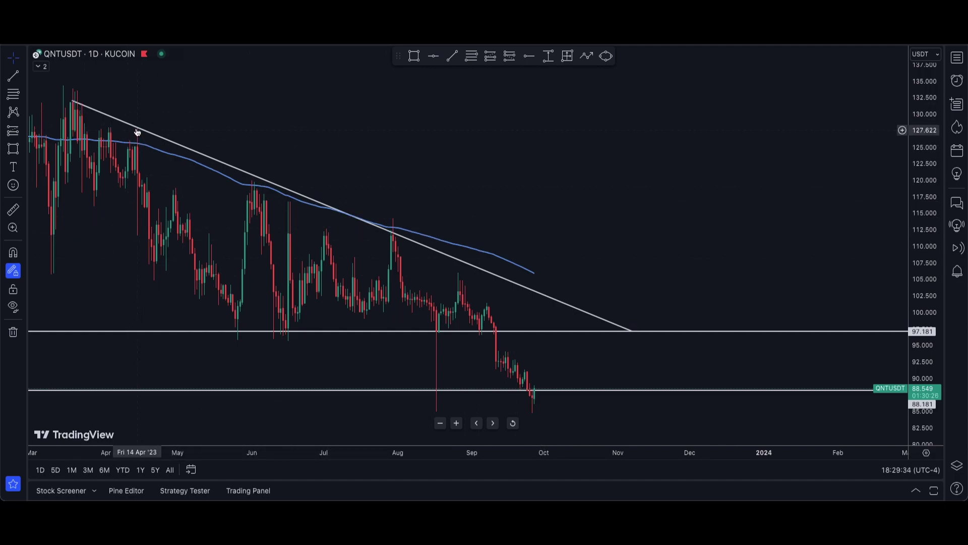
click(607, 56)
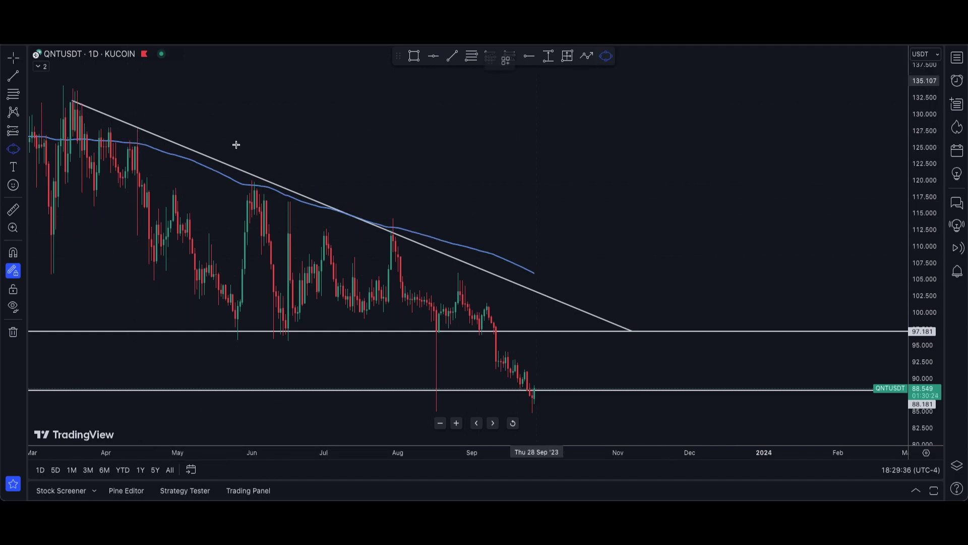
click(130, 120)
click(142, 132)
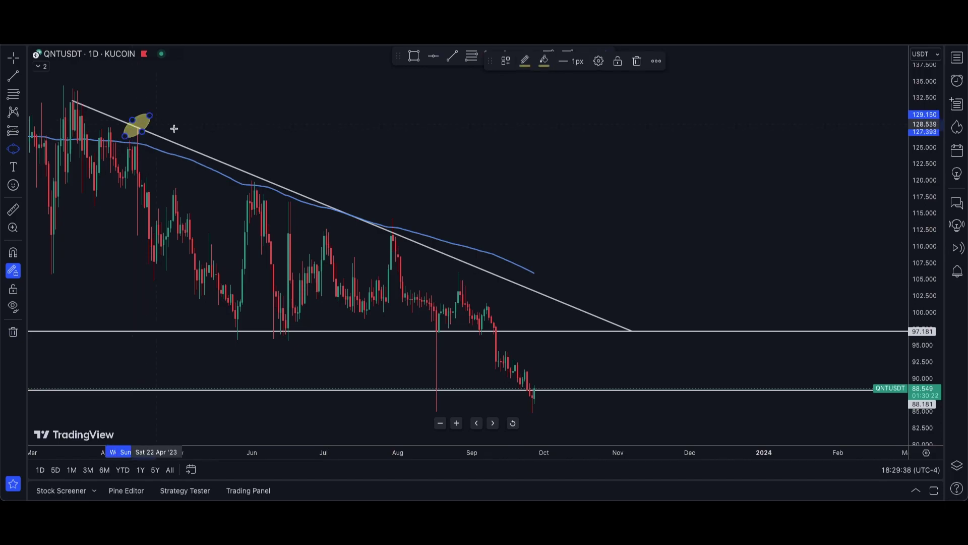
click(257, 185)
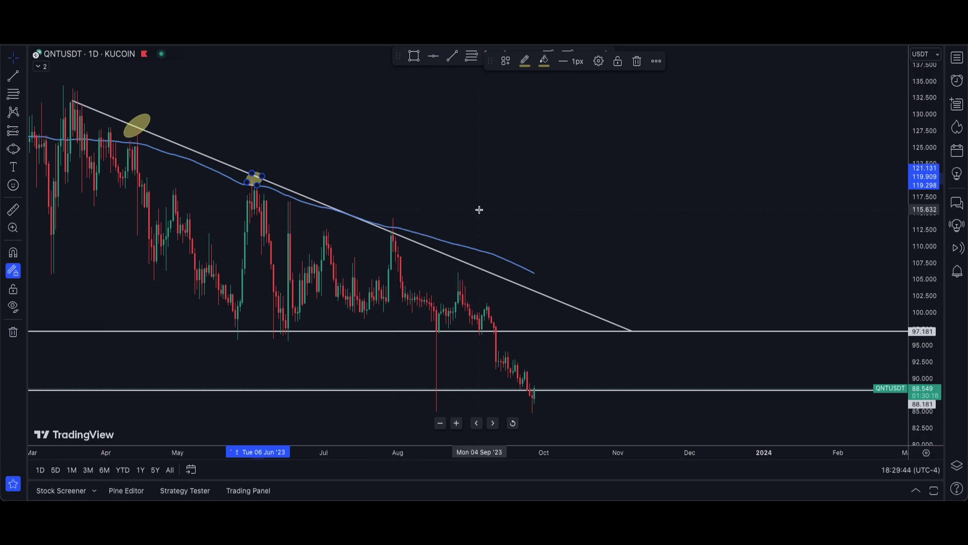
key(Delete)
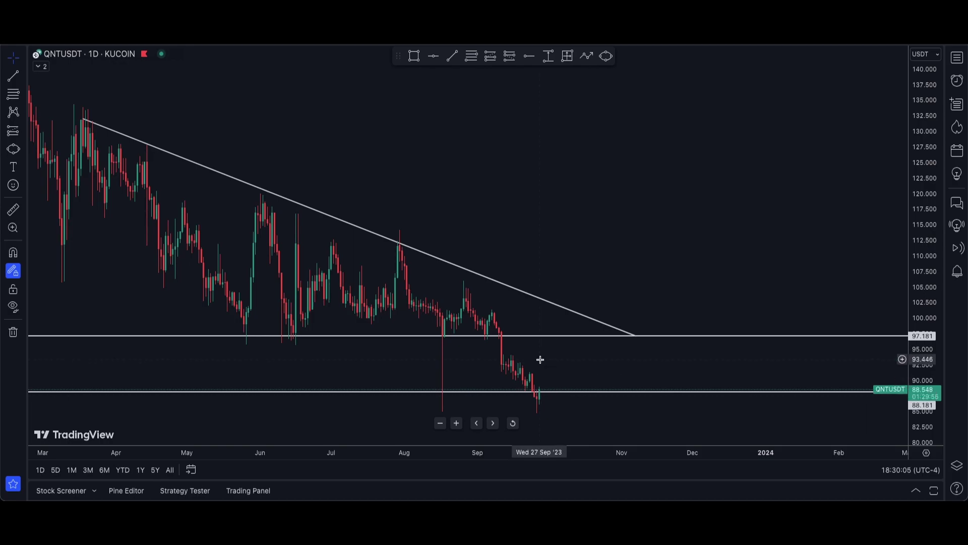
scroll(540, 359, down, 5)
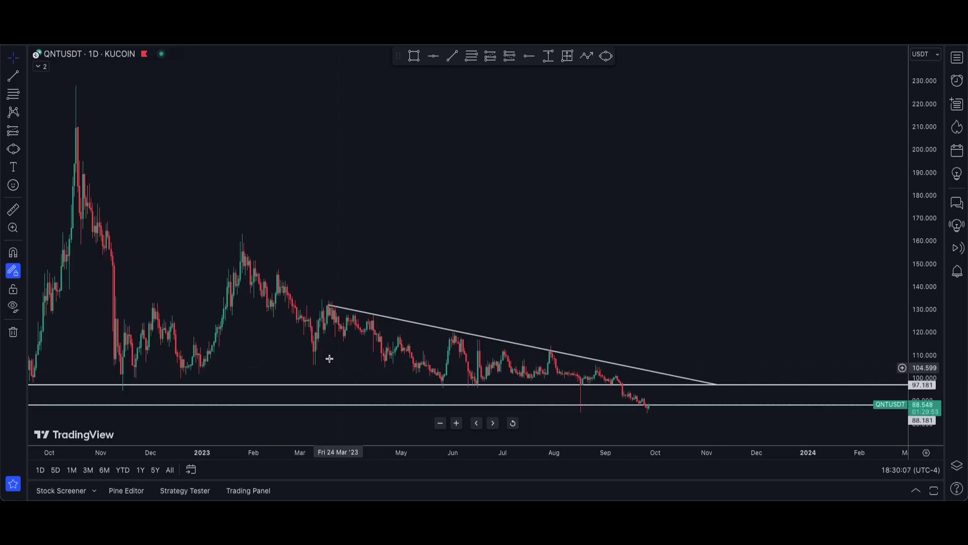
drag(268, 366, 411, 356)
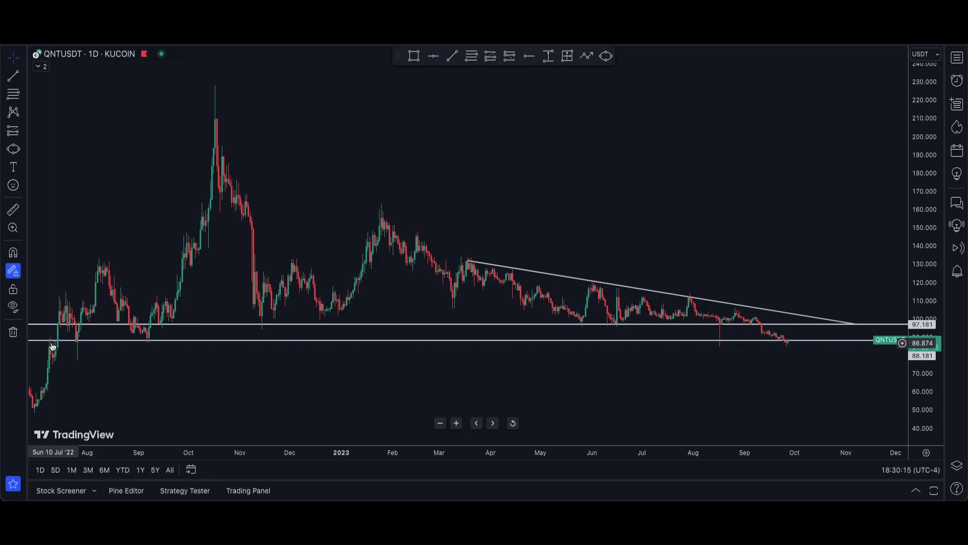
drag(70, 369, 253, 370)
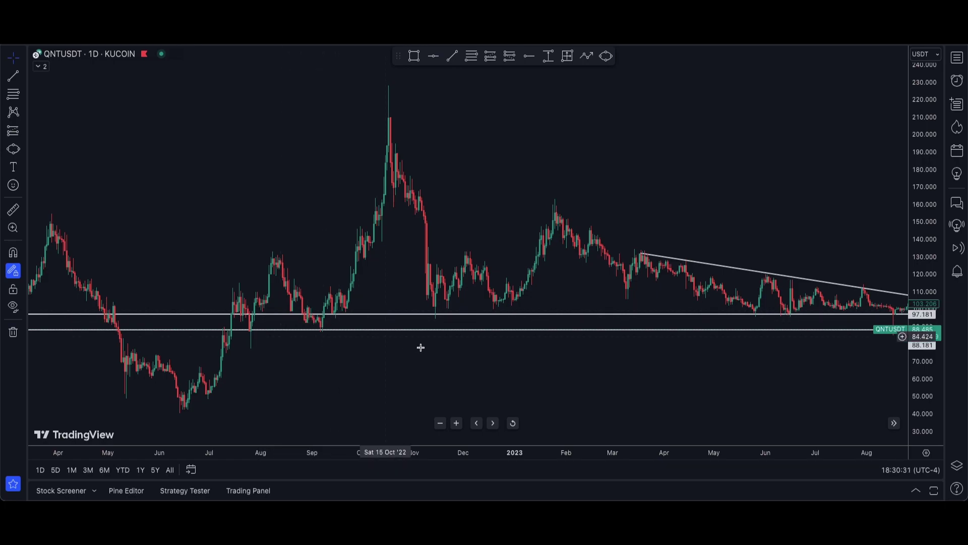
drag(469, 356, 375, 336)
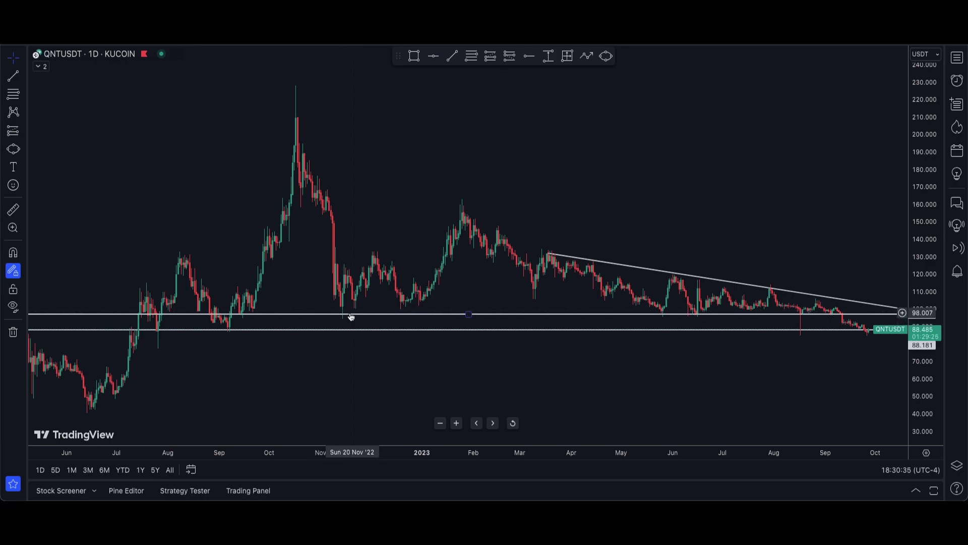
drag(349, 316, 349, 315)
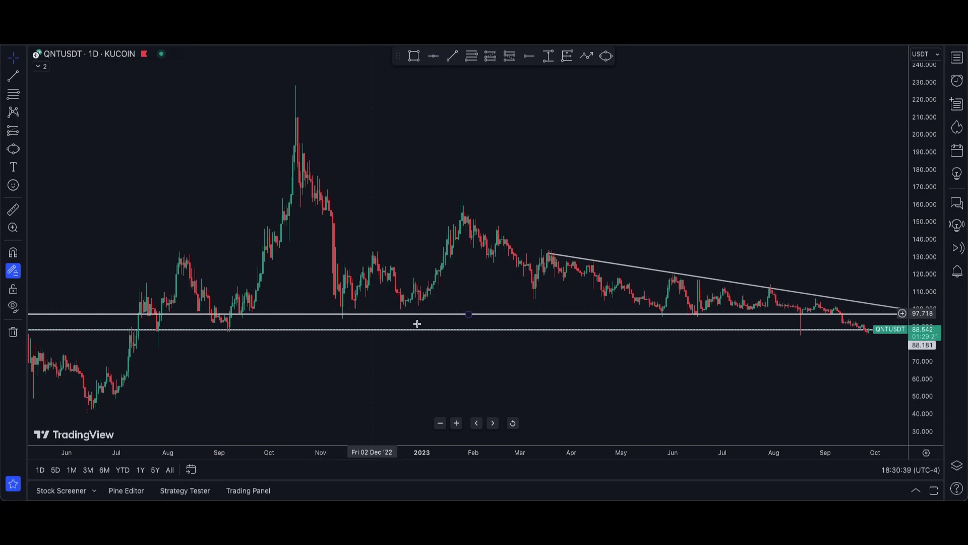
drag(609, 351, 435, 357)
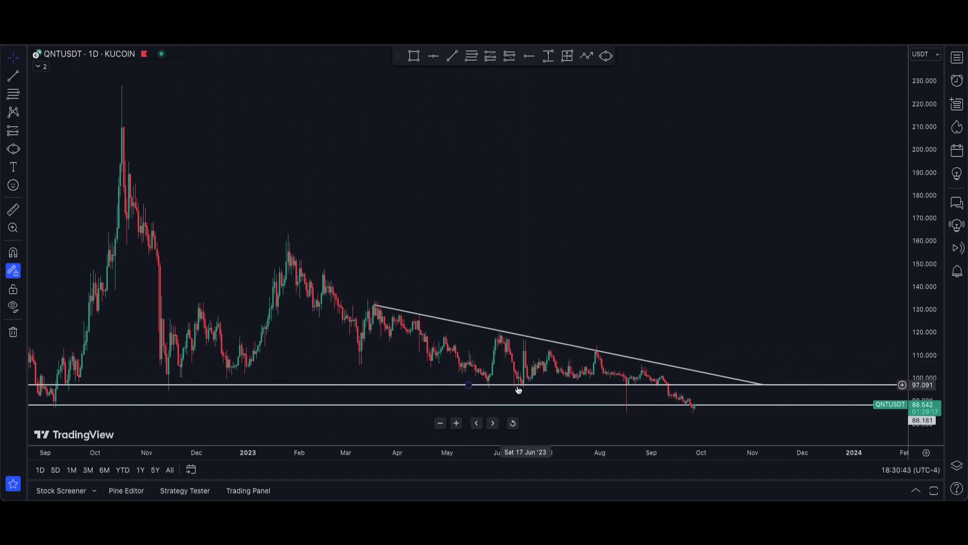
scroll(658, 385, up, 5)
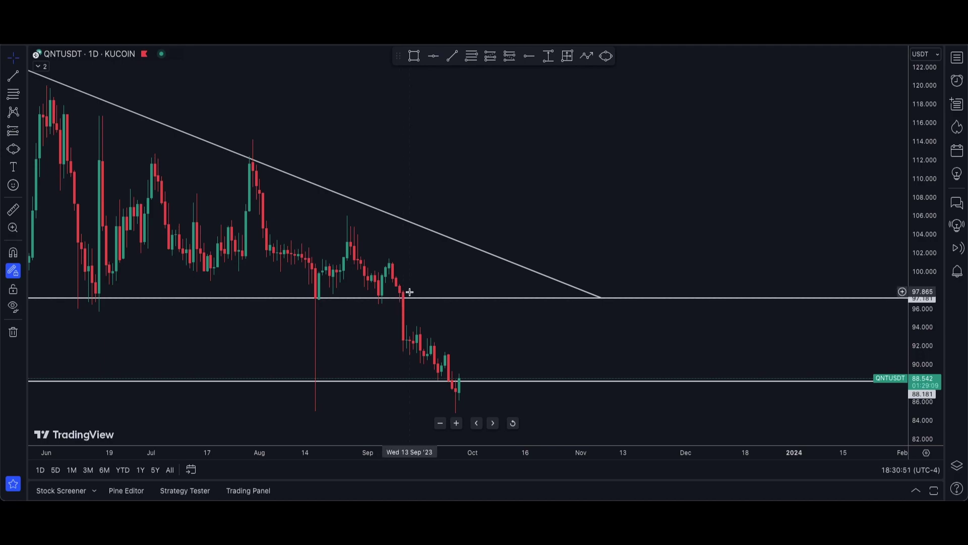
scroll(464, 382, down, 1)
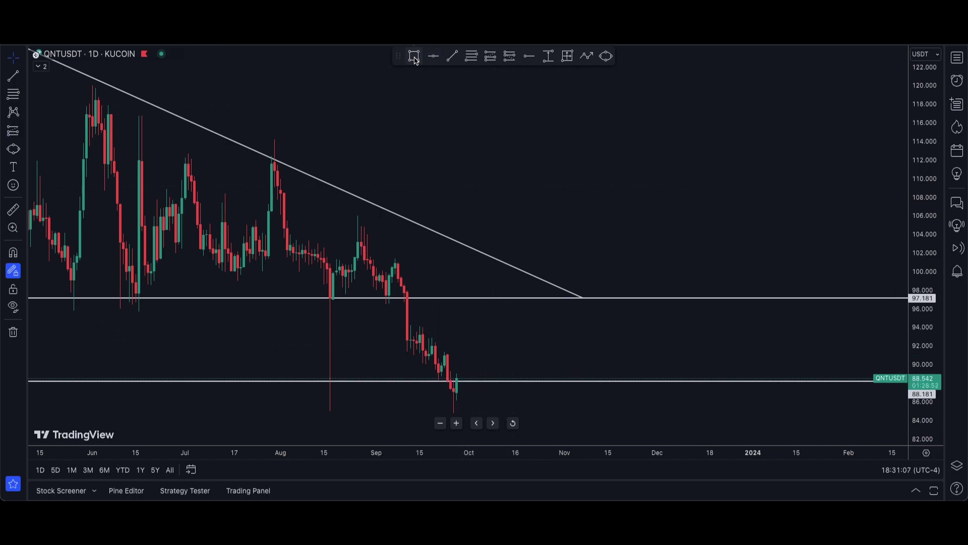
click(452, 56)
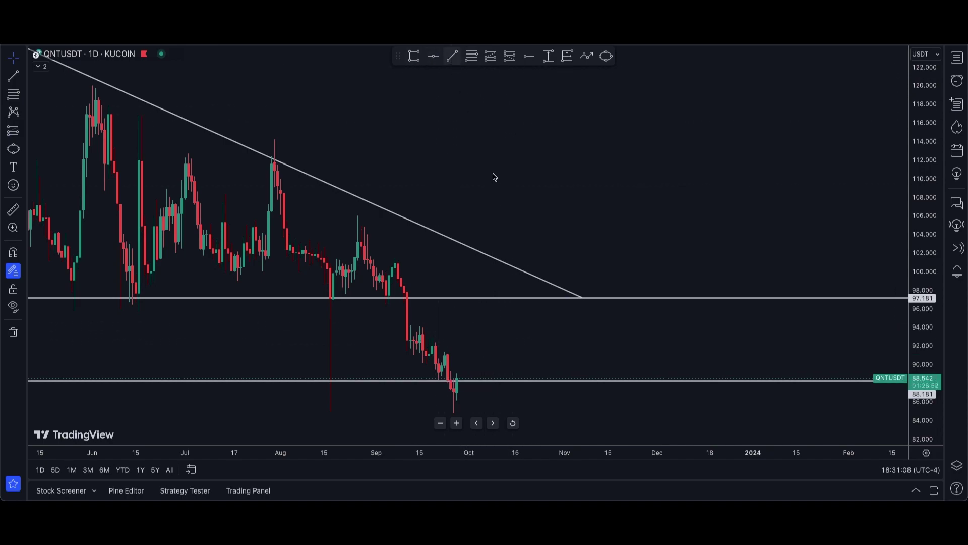
click(512, 299)
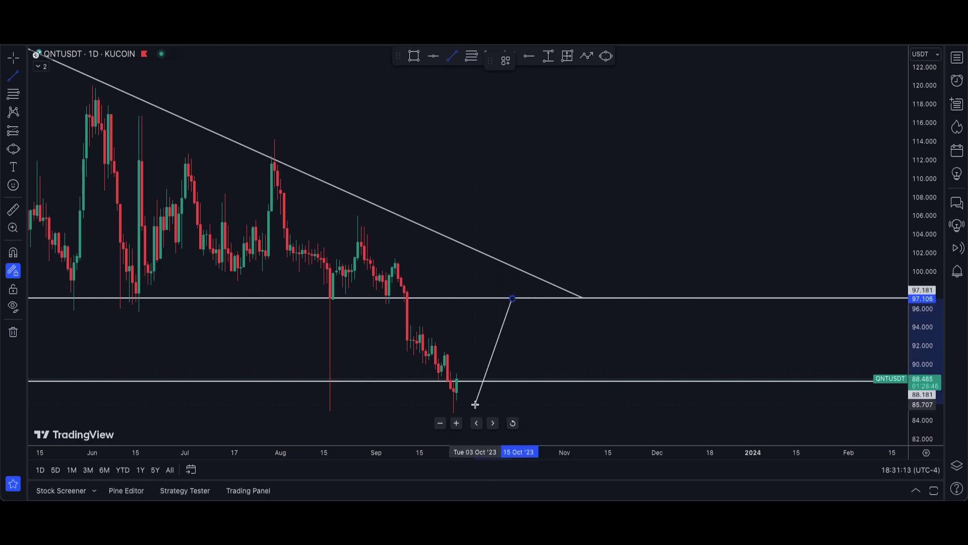
click(506, 396)
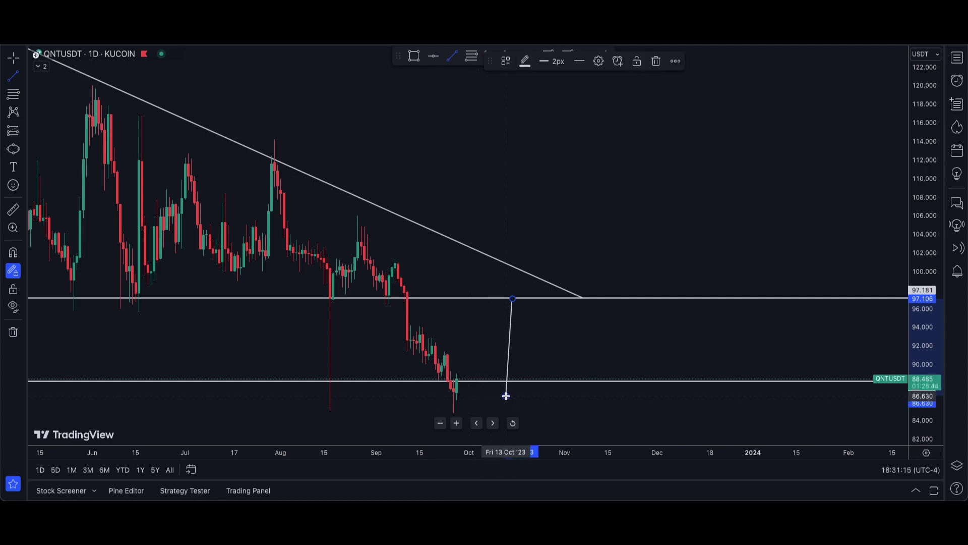
key(Delete)
scroll(378, 359, down, 5)
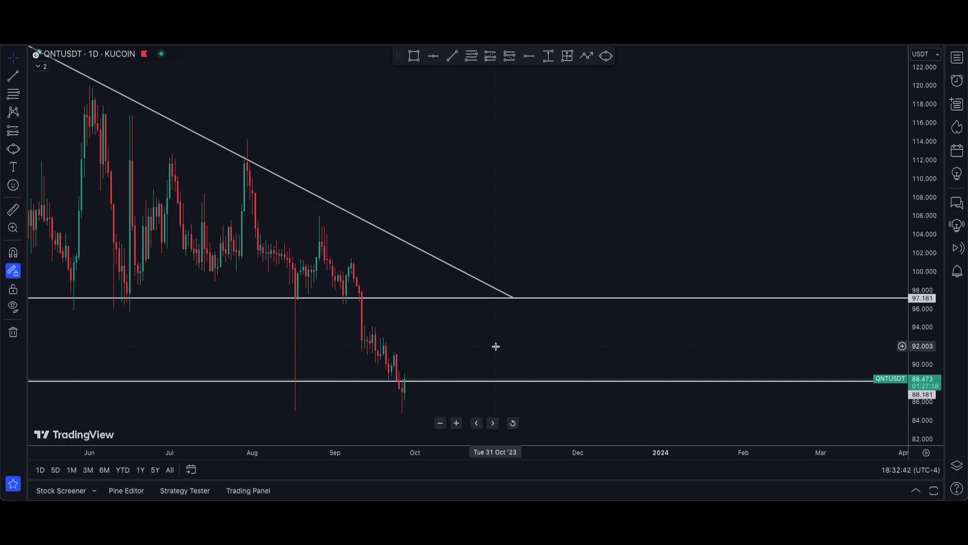
click(472, 56)
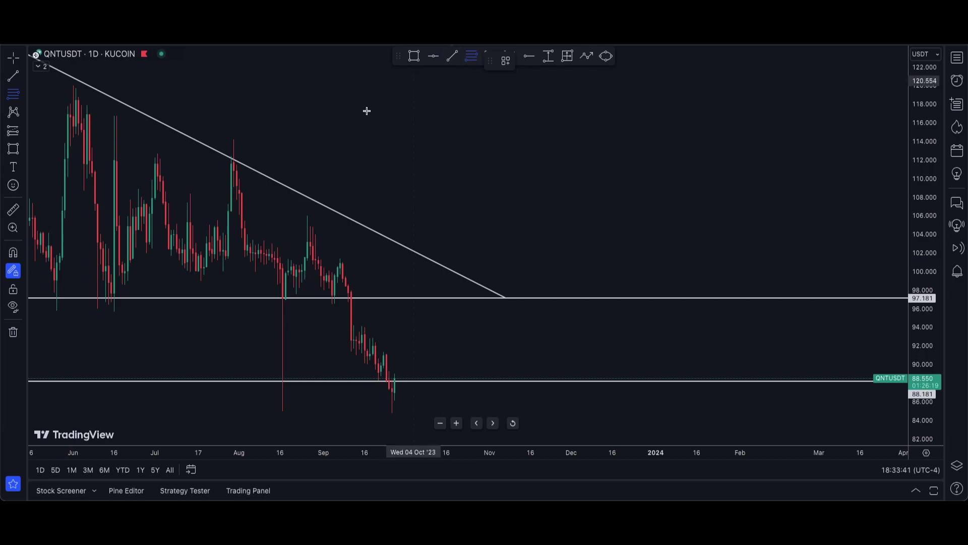
Draw a Fibonacci retracement from the 106.116 high to the 84.839 low, then highlight a rectangular price zone
click(307, 215)
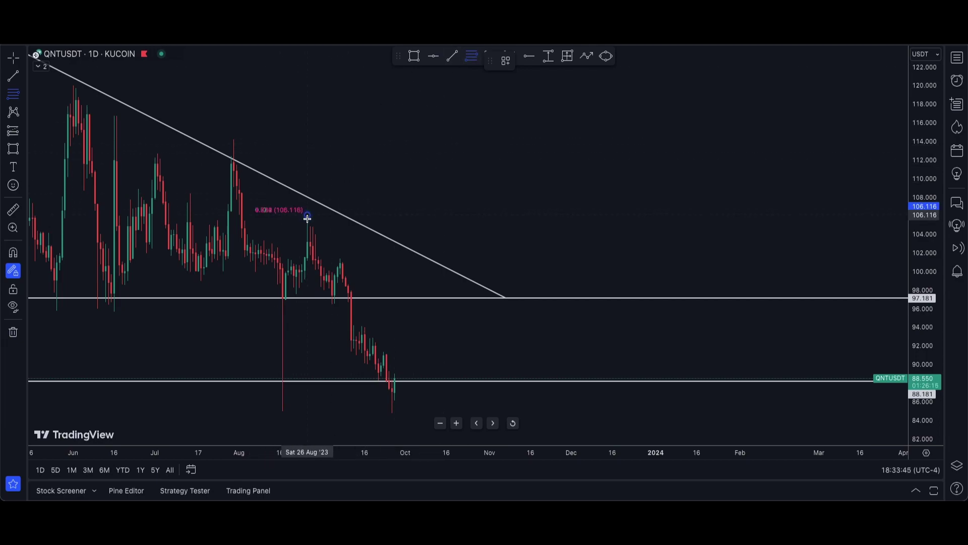
click(515, 412)
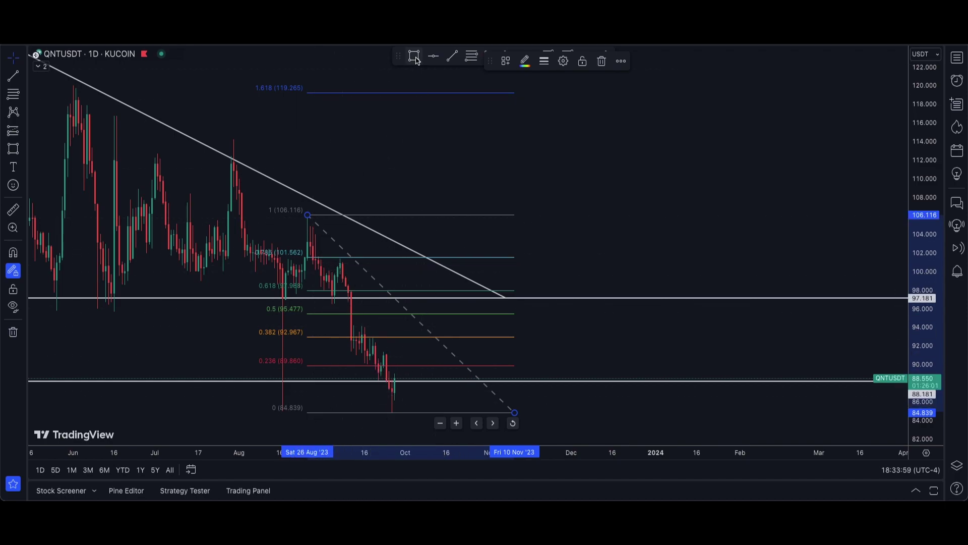
click(347, 240)
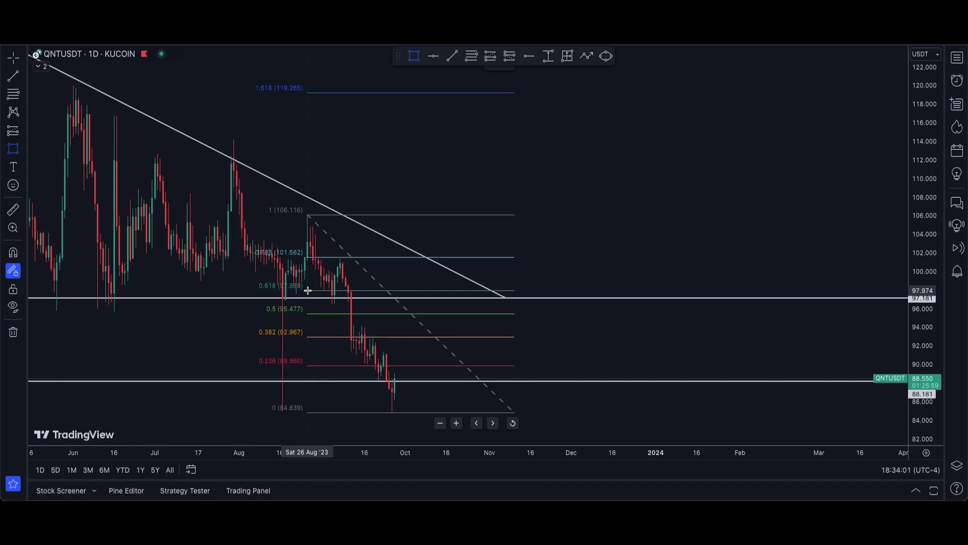
drag(307, 291, 374, 311)
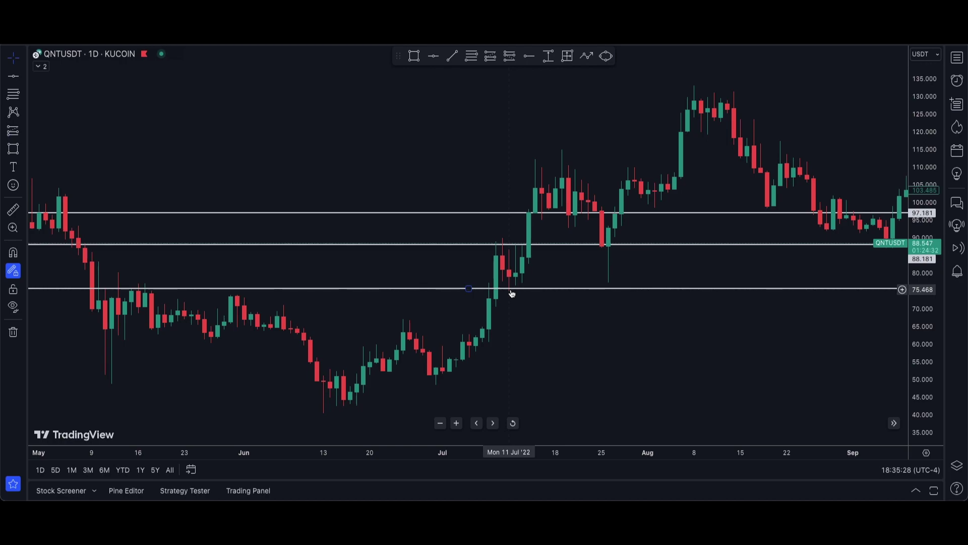
Place a 75.754 support line, shade a grey zone at the 88 level, and add a 43.684 line
click(512, 291)
click(510, 290)
click(414, 56)
click(454, 237)
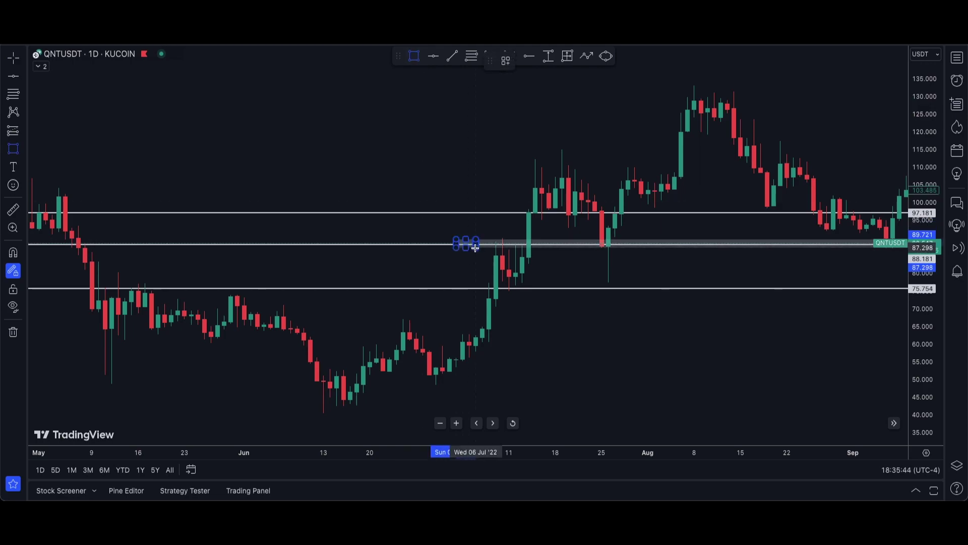
click(476, 249)
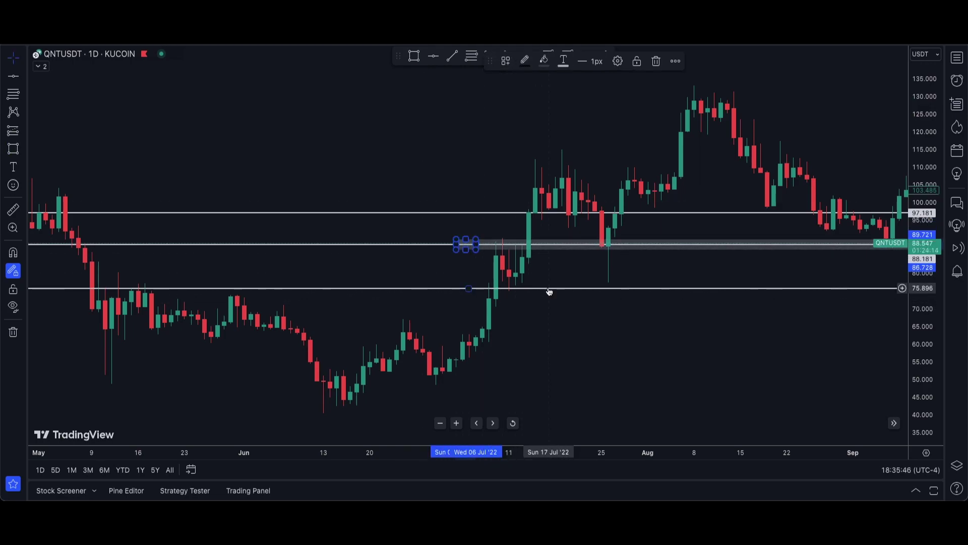
drag(550, 292, 551, 286)
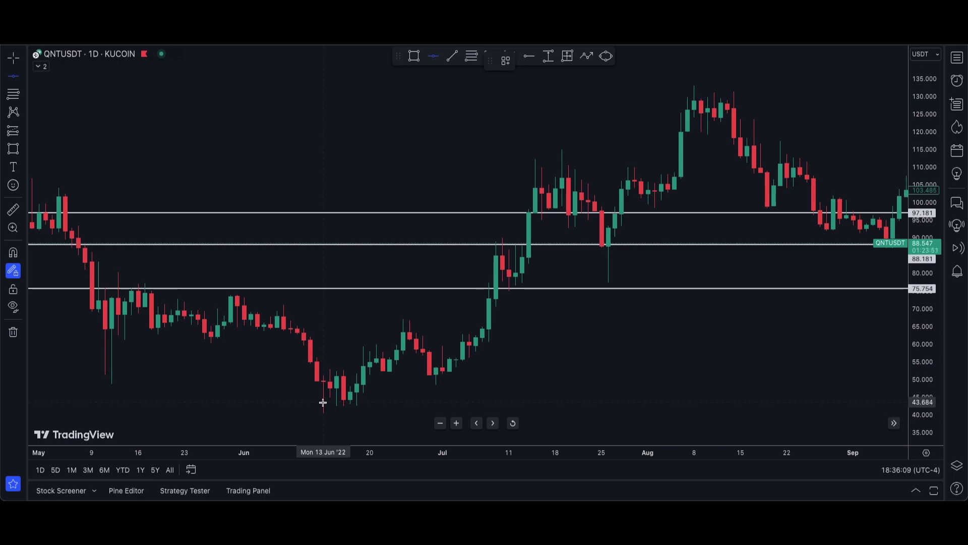
click(323, 402)
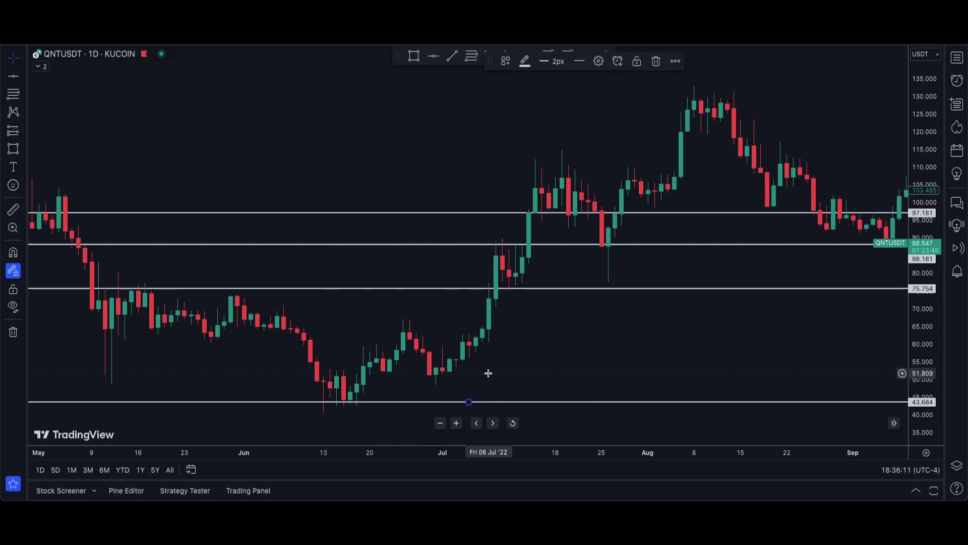